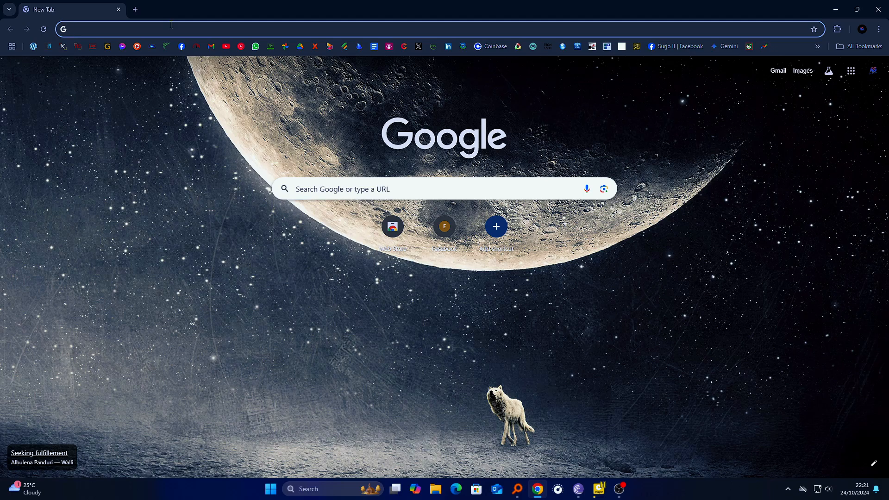
Search Google for "how to bootable pendrive" and look through the results for bootable USB methods
text(h)
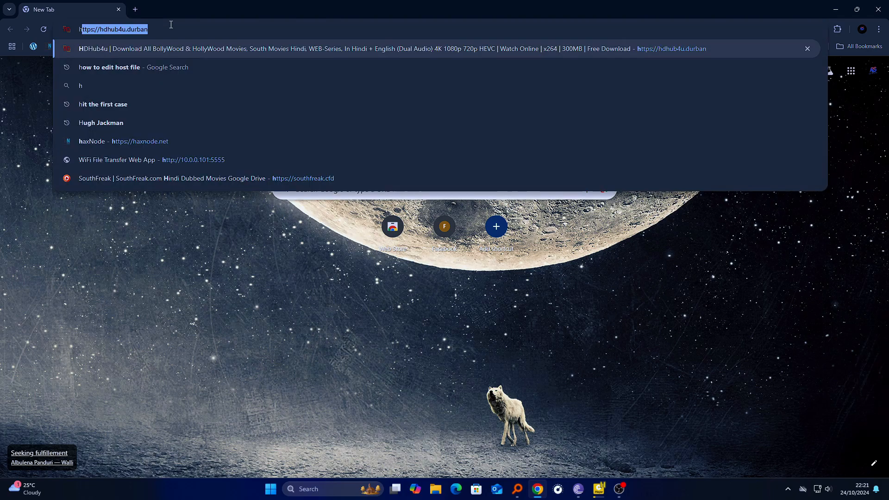
text(ow to bb)
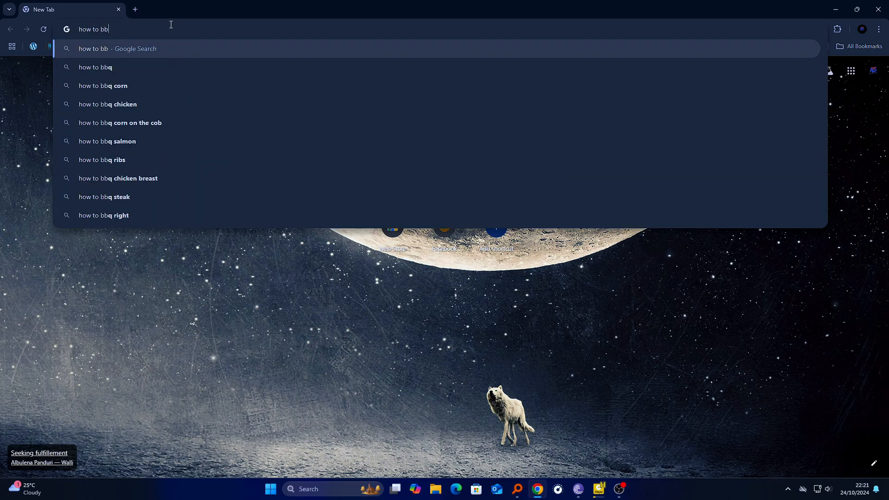
key(BackSpace)
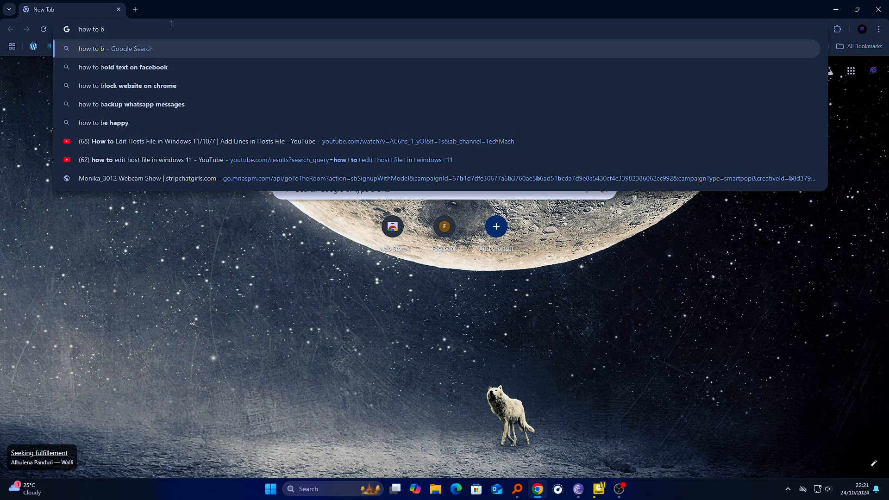
text(oot)
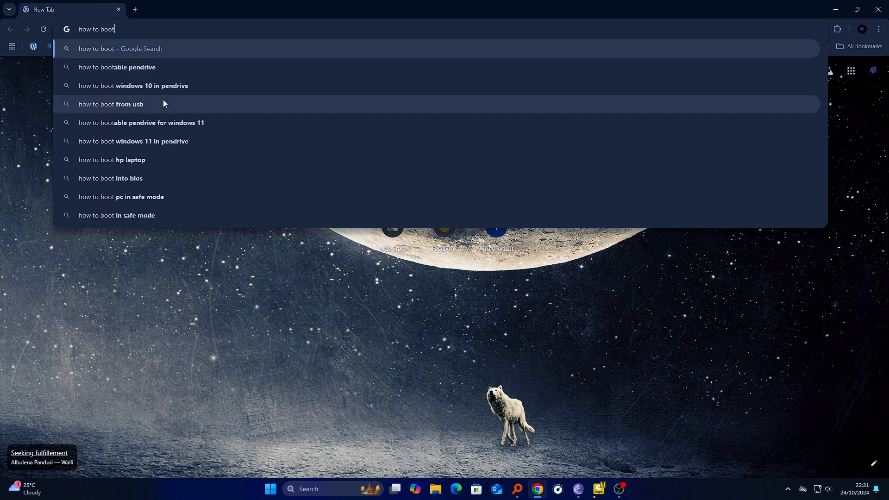
click(167, 70)
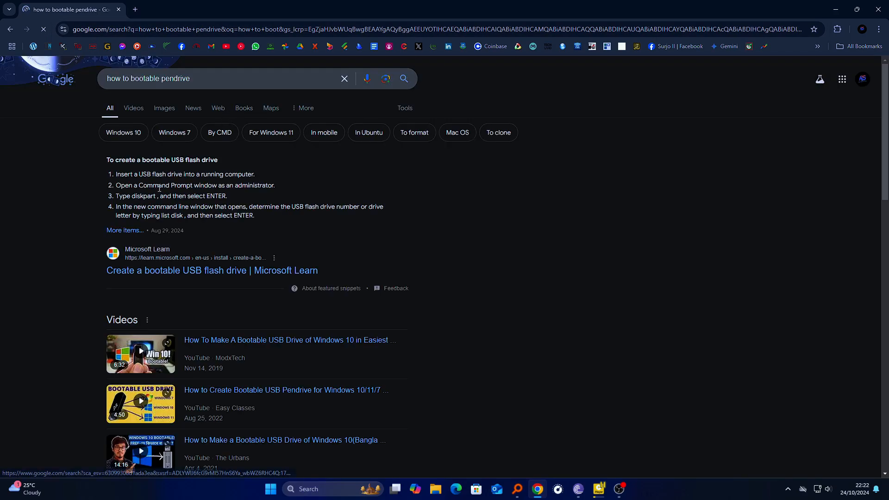
scroll(182, 171, down, 1)
scroll(181, 169, down, 8)
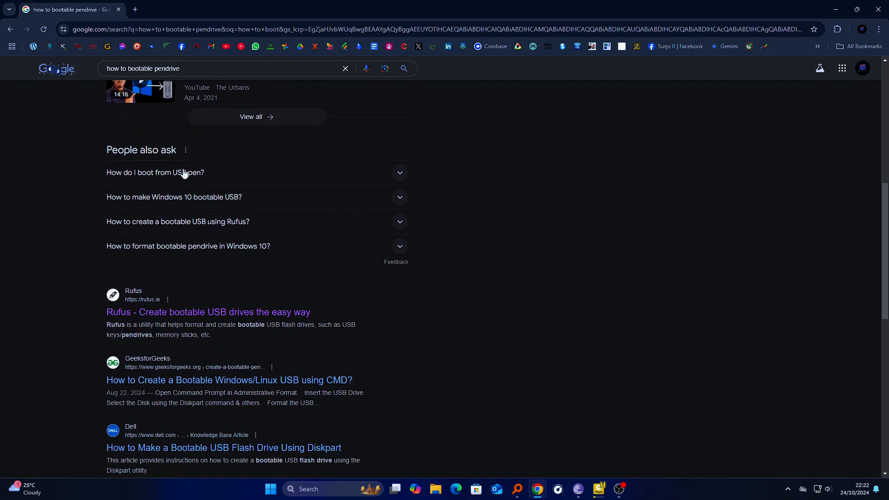
scroll(185, 172, down, 2)
scroll(187, 175, up, 5)
scroll(189, 177, up, 3)
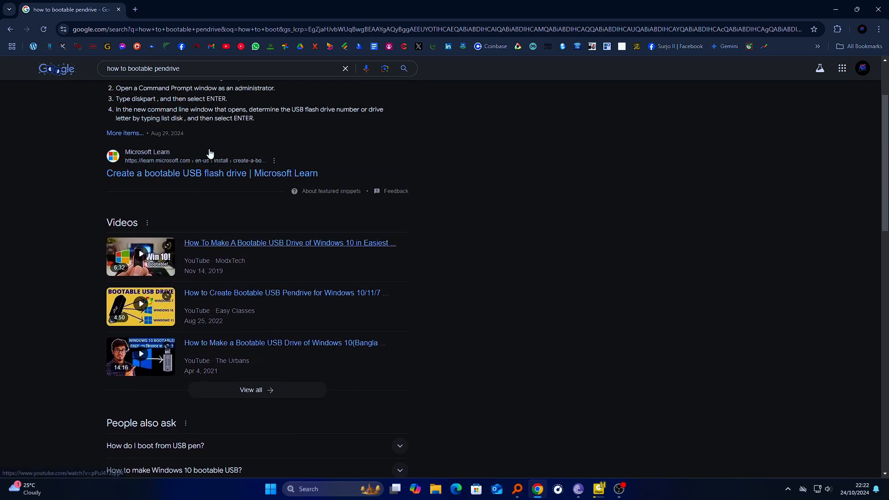
Refine the Google search to "how to bootable pendrive software"
click(192, 69)
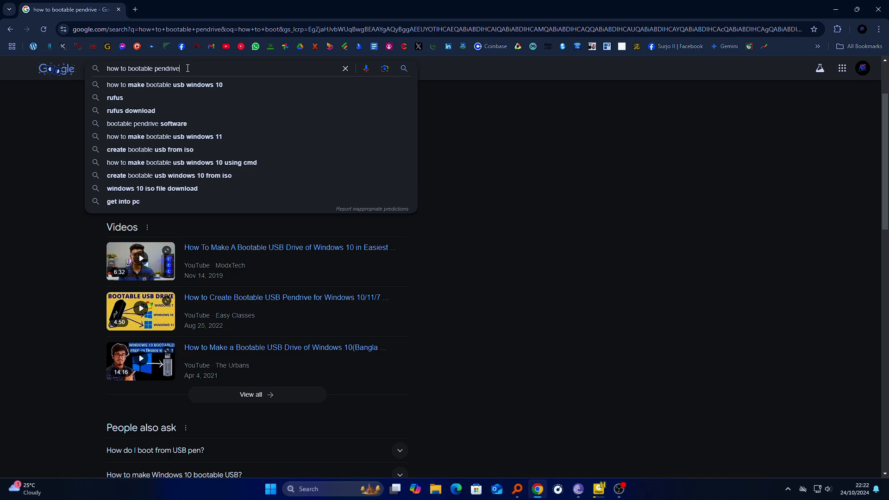
text(b)
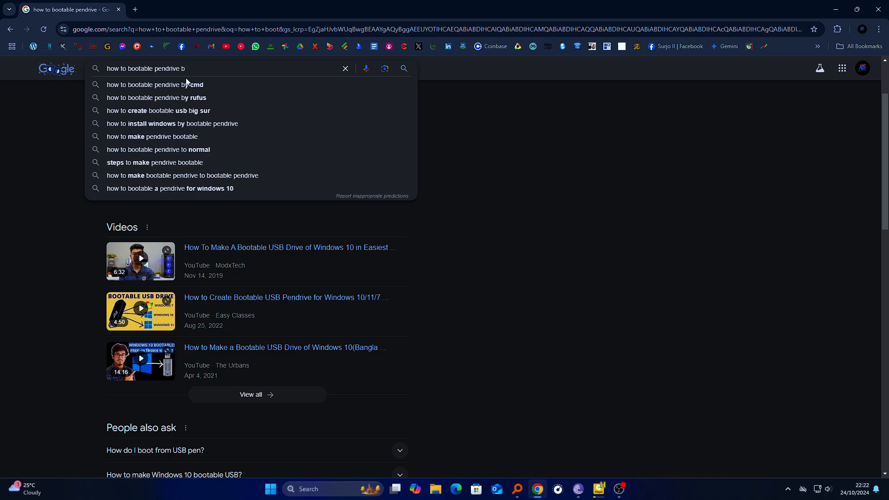
text(y so)
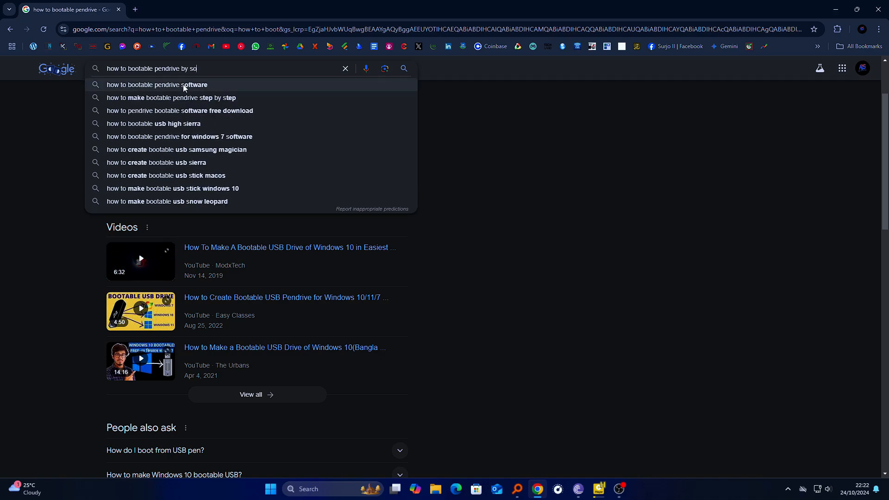
text(ft)
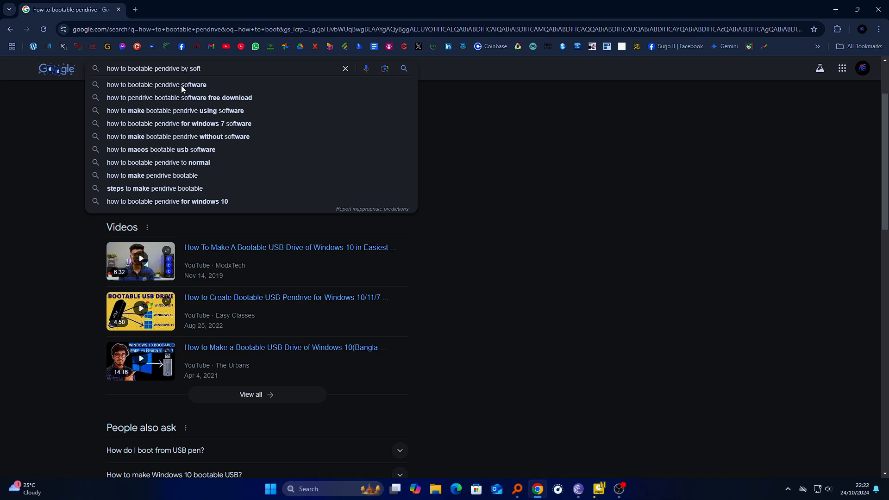
click(182, 85)
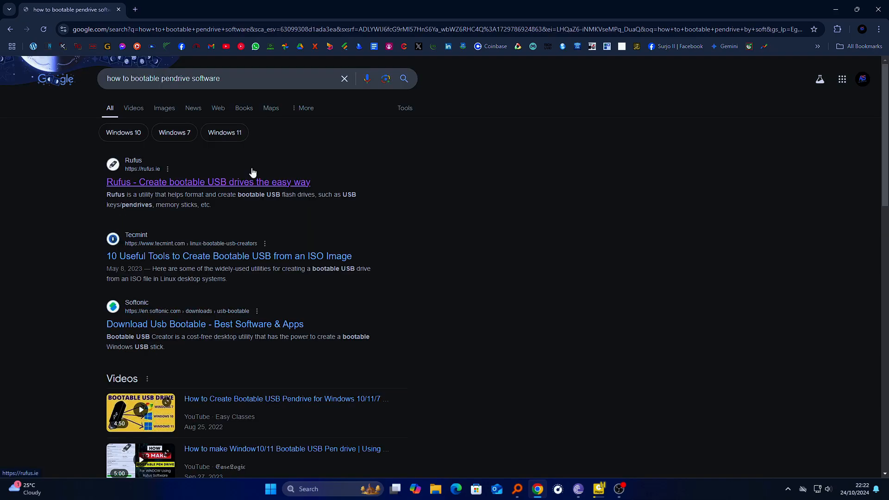
Open Tecmint's "10 Useful Tools to Create Bootable USB from an ISO Image" article and review the tools it describes
click(247, 250)
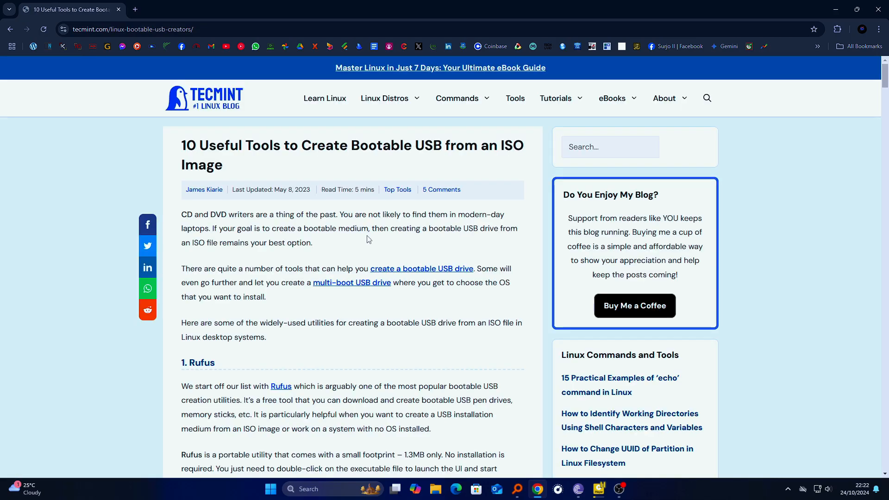
scroll(368, 239, down, 7)
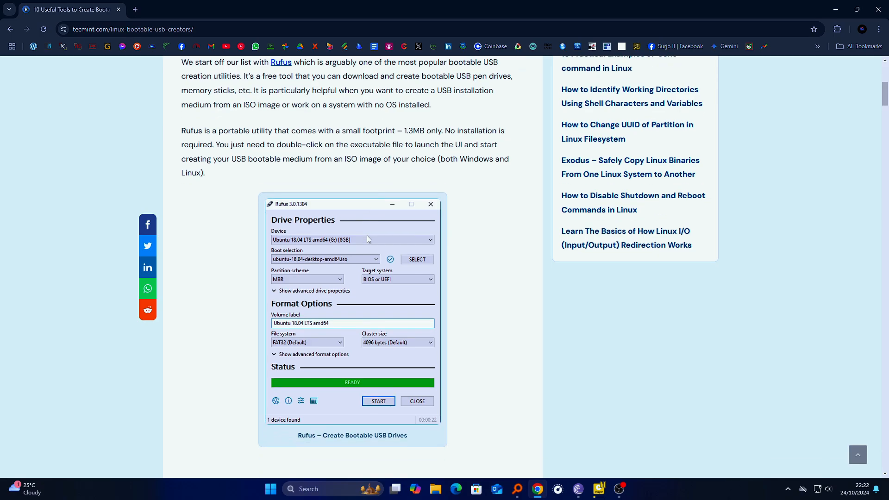
scroll(368, 238, down, 4)
scroll(367, 237, down, 2)
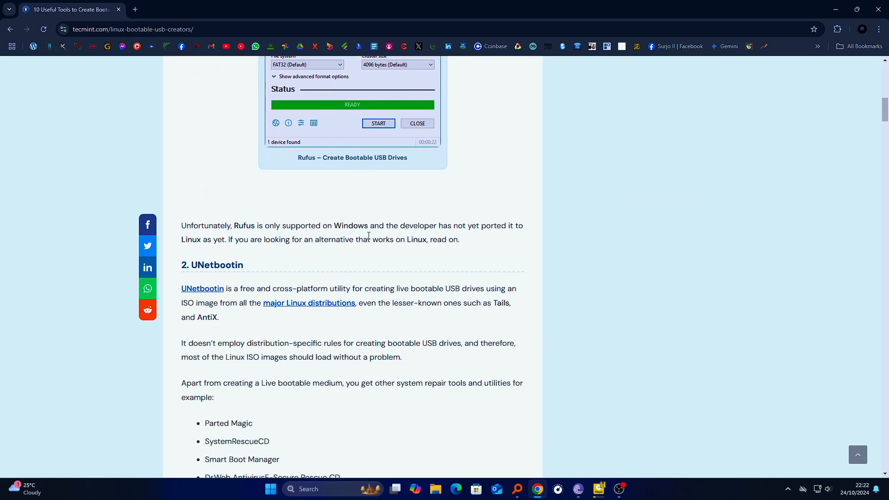
scroll(369, 236, down, 1)
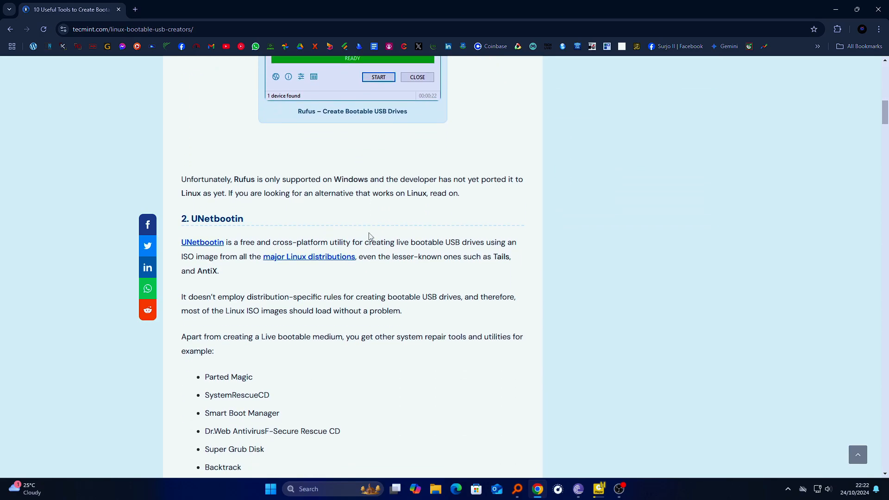
scroll(371, 236, down, 11)
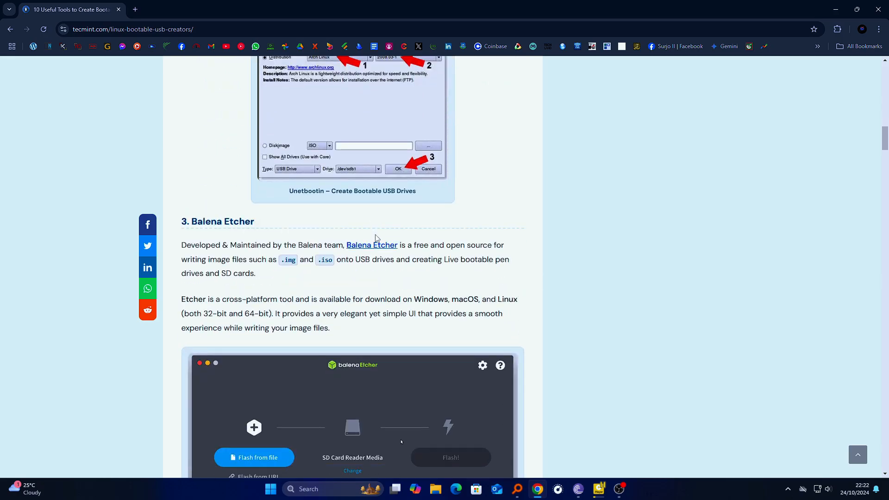
scroll(375, 238, down, 8)
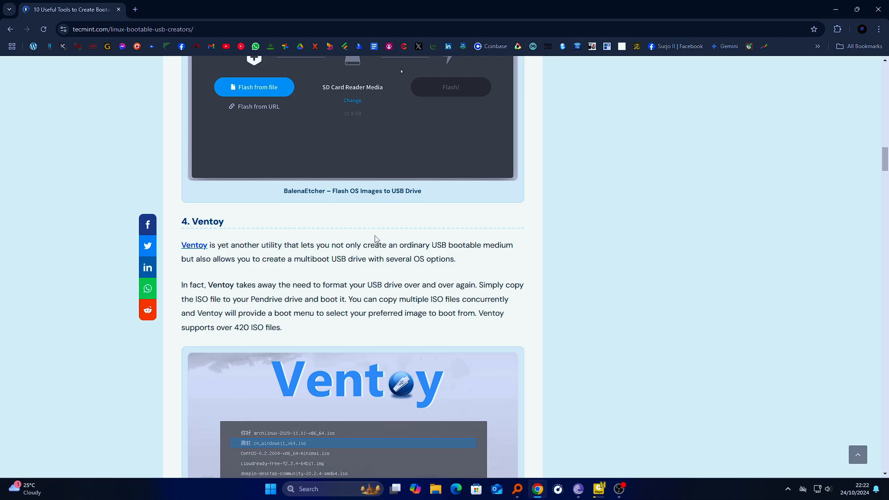
scroll(374, 239, down, 10)
scroll(375, 241, down, 1)
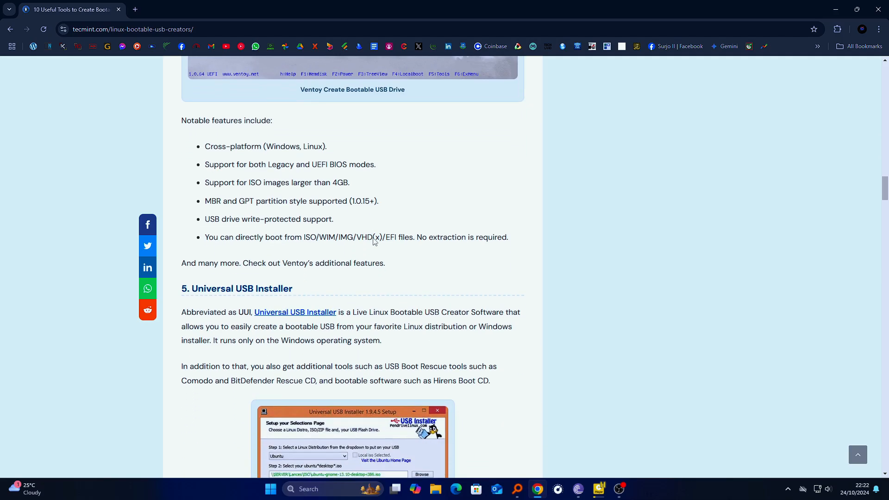
scroll(376, 237, down, 9)
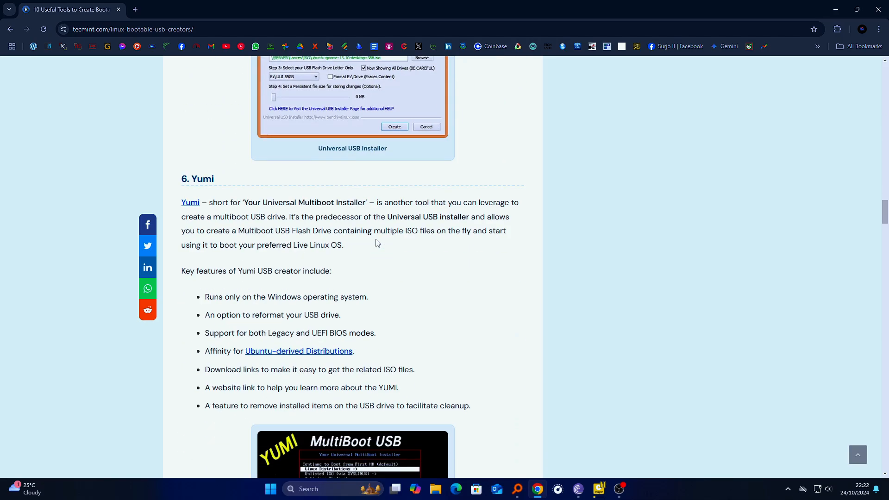
scroll(377, 242, up, 20)
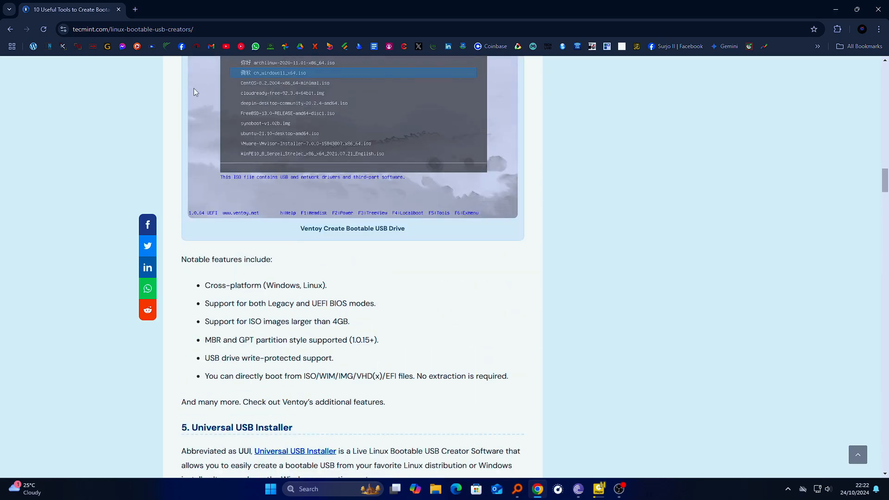
scroll(203, 94, up, 5)
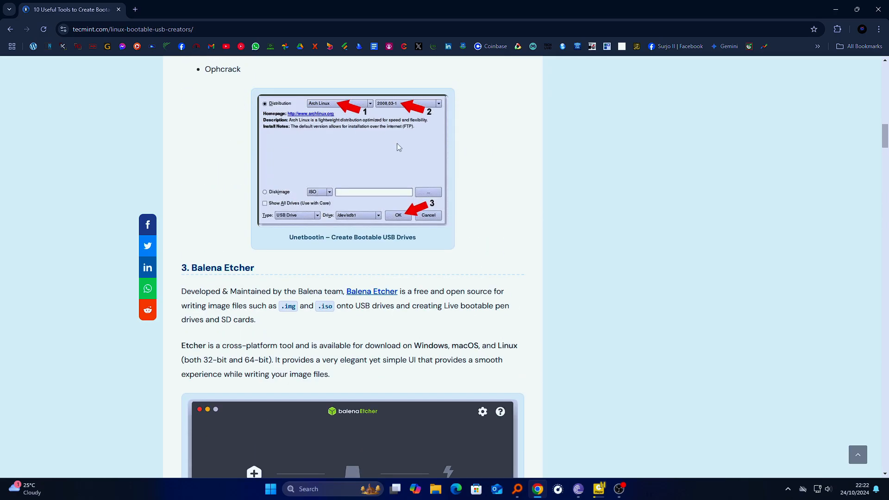
scroll(121, 111, up, 4)
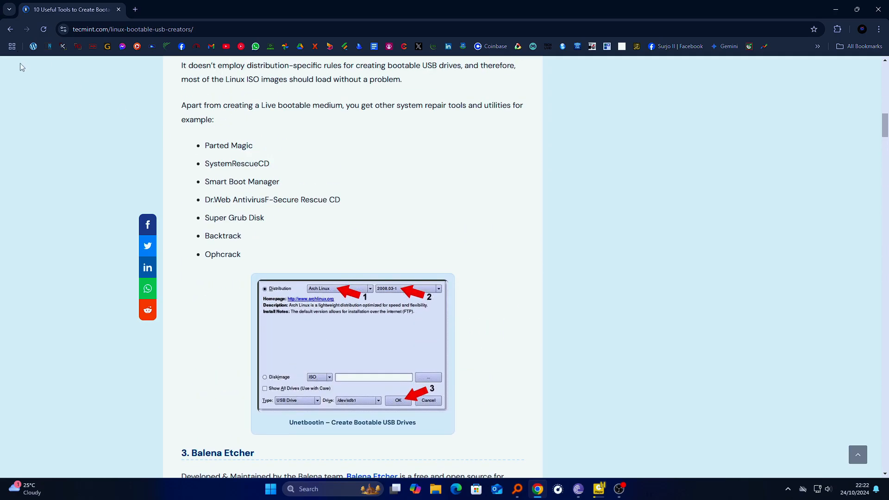
scroll(27, 83, up, 6)
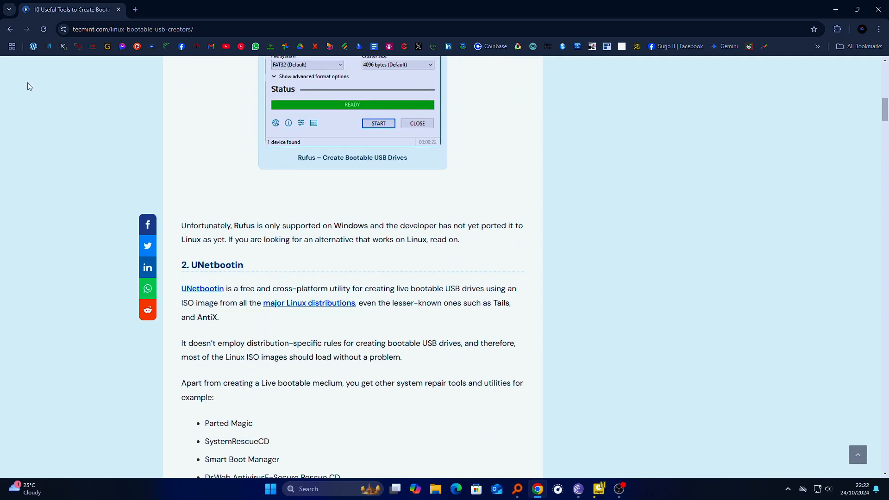
Return to the search results and open the Rufus website at its list of latest releases
click(10, 33)
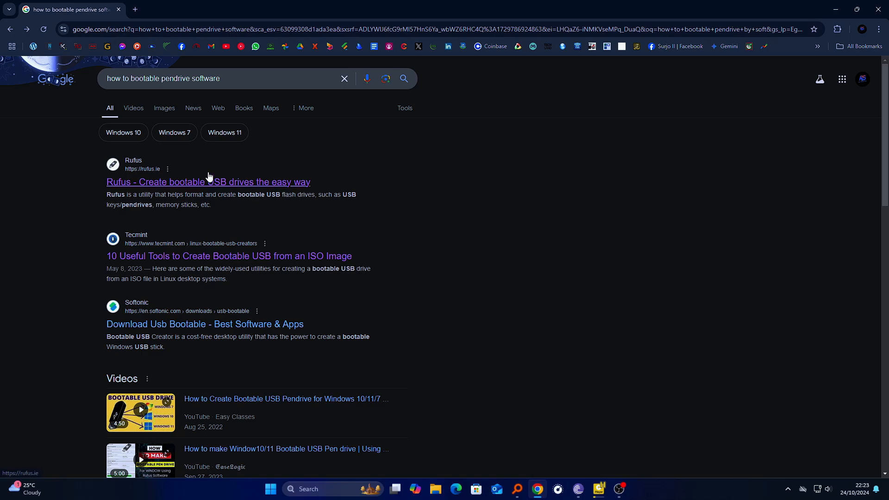
click(167, 181)
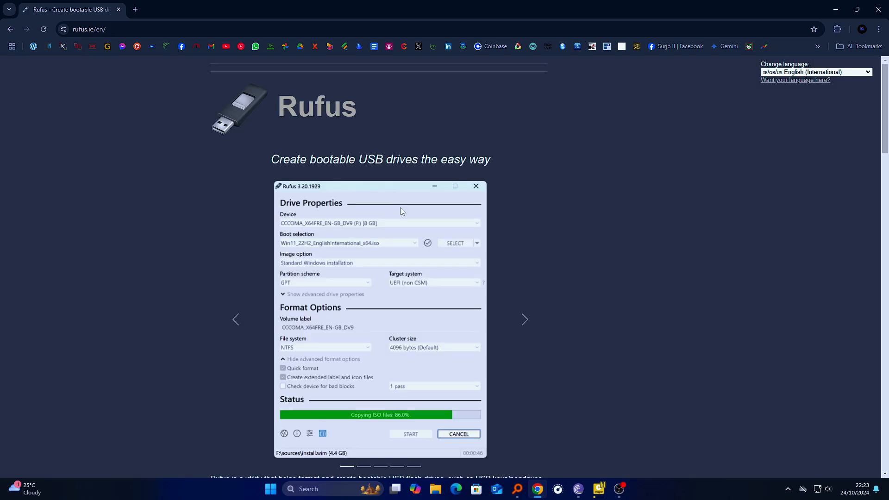
scroll(401, 209, down, 10)
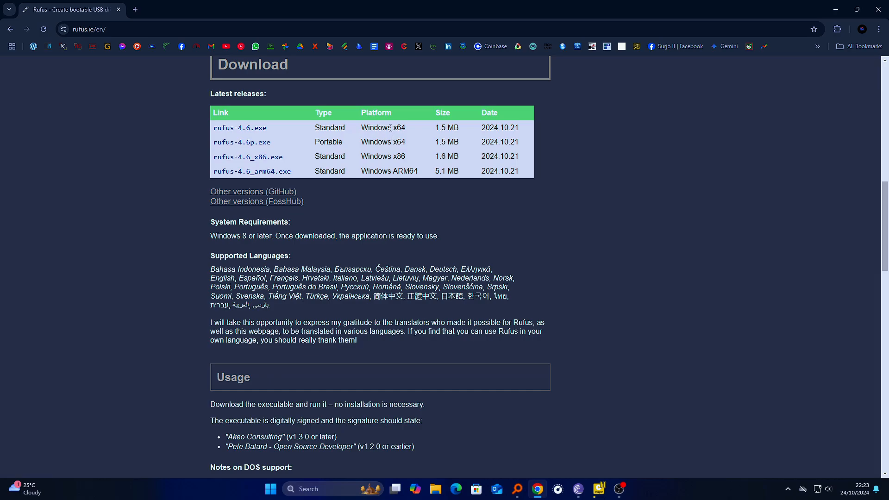
Download rufus-4.6.exe for Windows x64 and launch the downloaded Rufus program
click(253, 134)
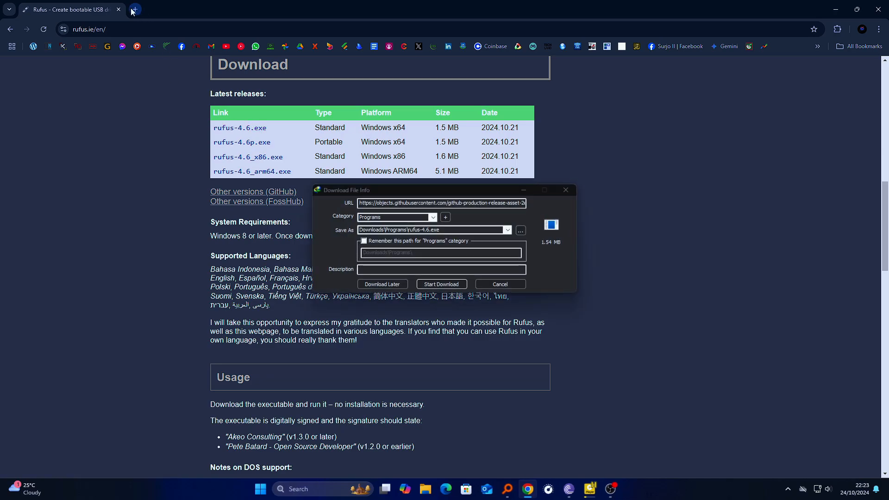
click(459, 284)
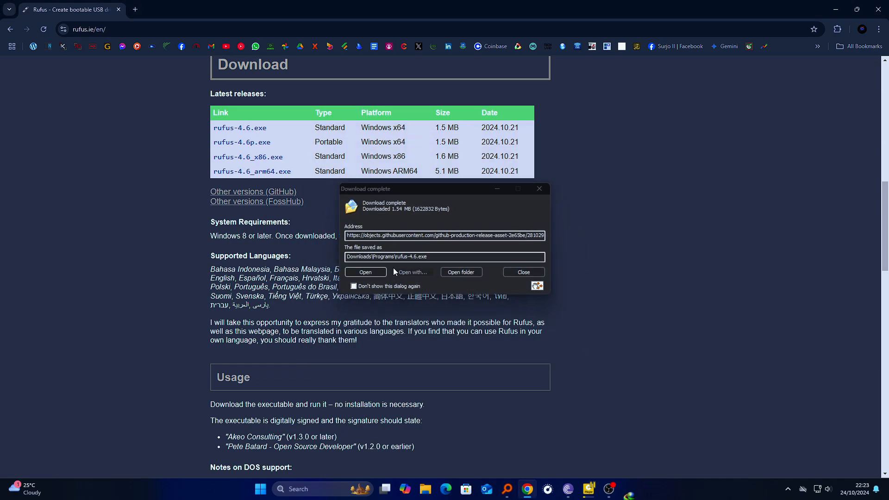
click(366, 271)
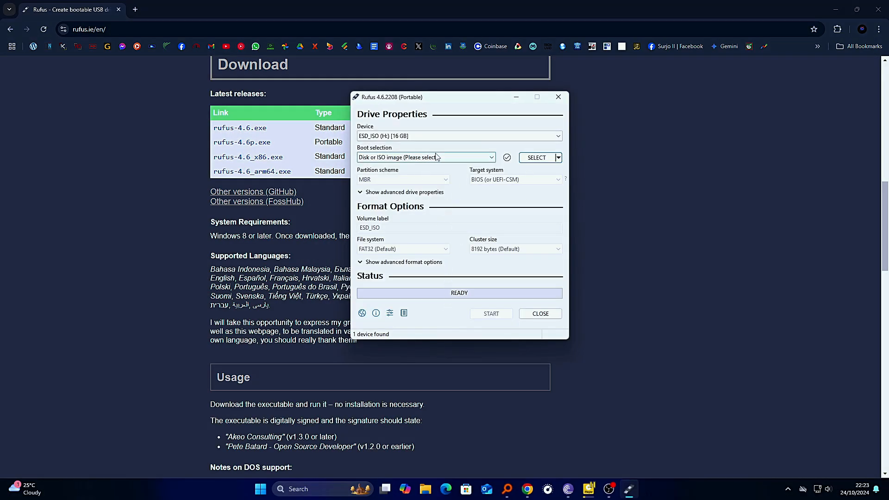
Choose the 16 GB USB drive ESD_ISO (H:) as the device in Rufus
click(434, 136)
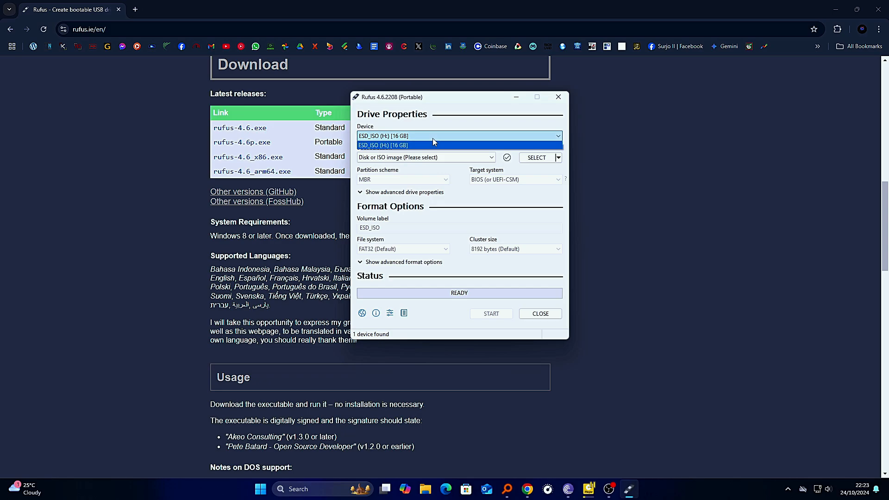
click(432, 138)
click(433, 138)
click(458, 133)
click(460, 134)
click(460, 134)
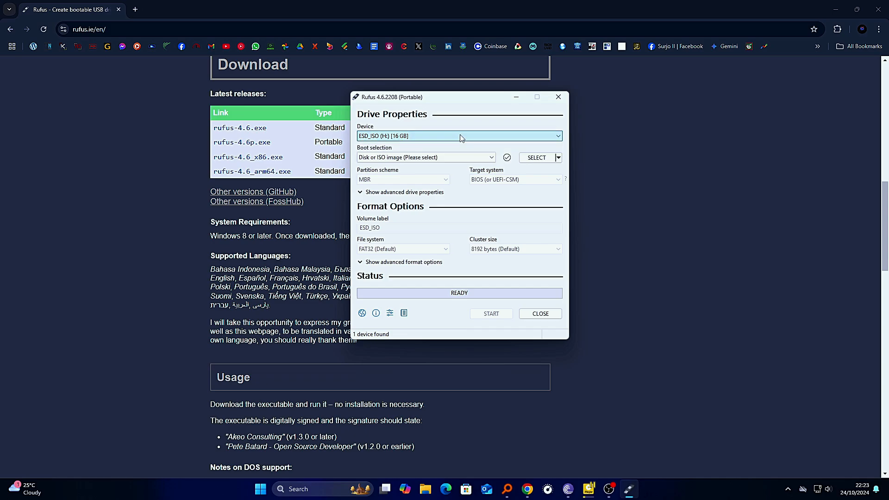
click(464, 138)
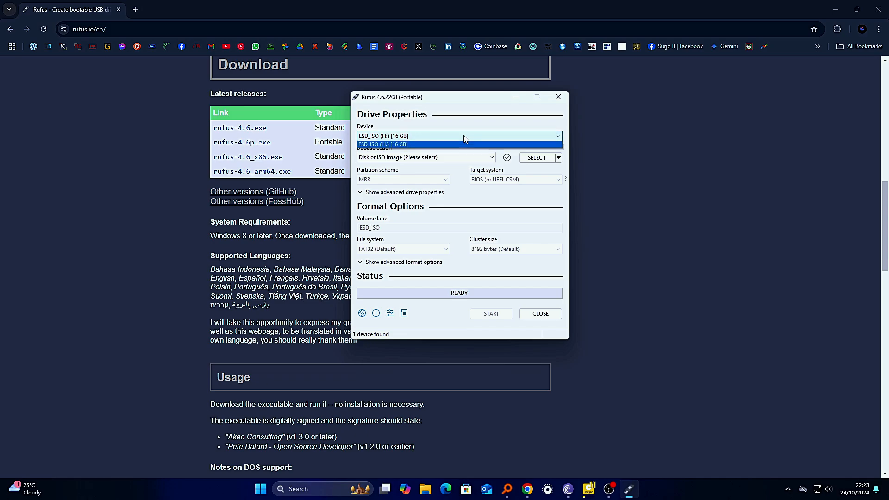
Choose Disk or ISO image as the boot selection in Rufus
click(459, 162)
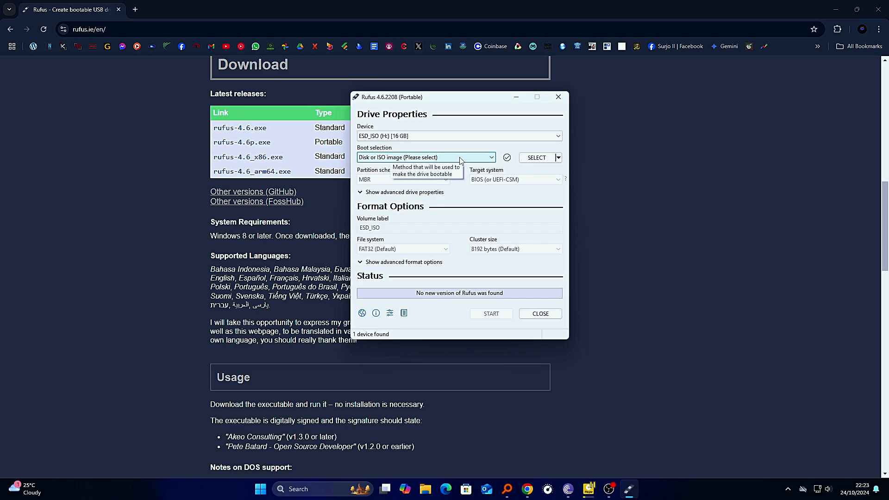
click(488, 160)
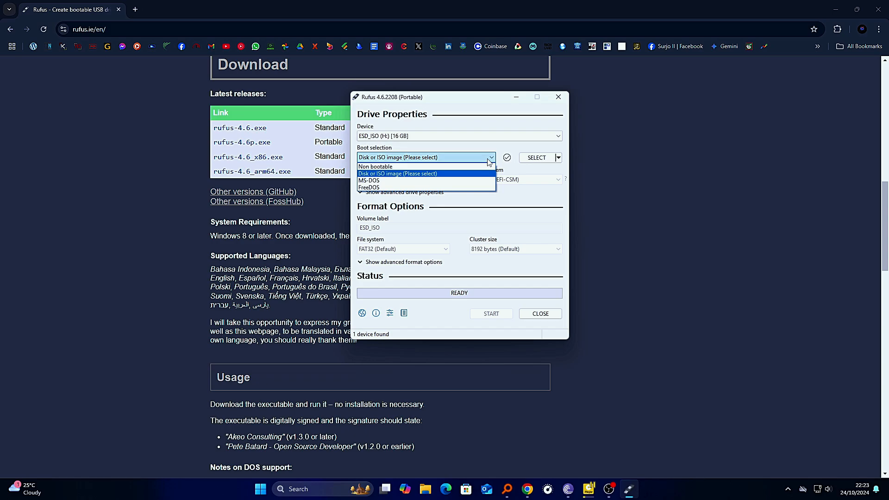
click(460, 175)
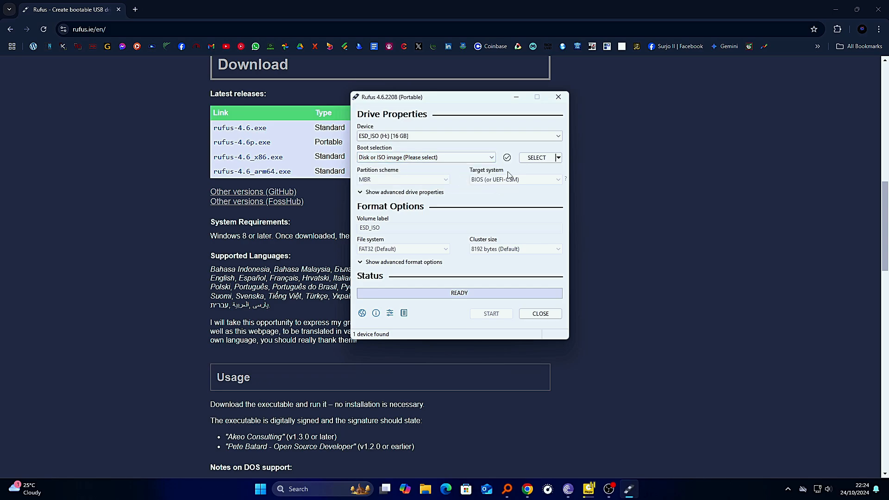
Load the Windows 11 18.10.24 disc image from the NVME (F:) drive into Rufus
click(529, 160)
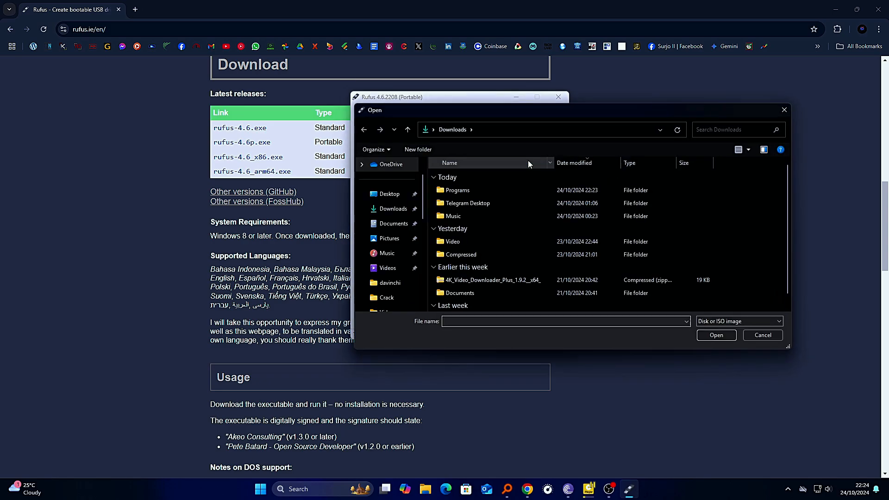
scroll(518, 211, down, 1)
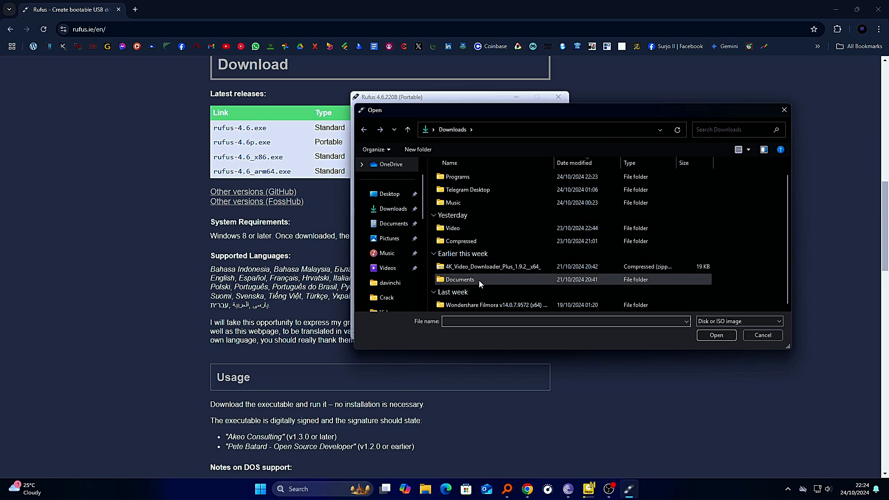
scroll(405, 193, down, 3)
click(400, 224)
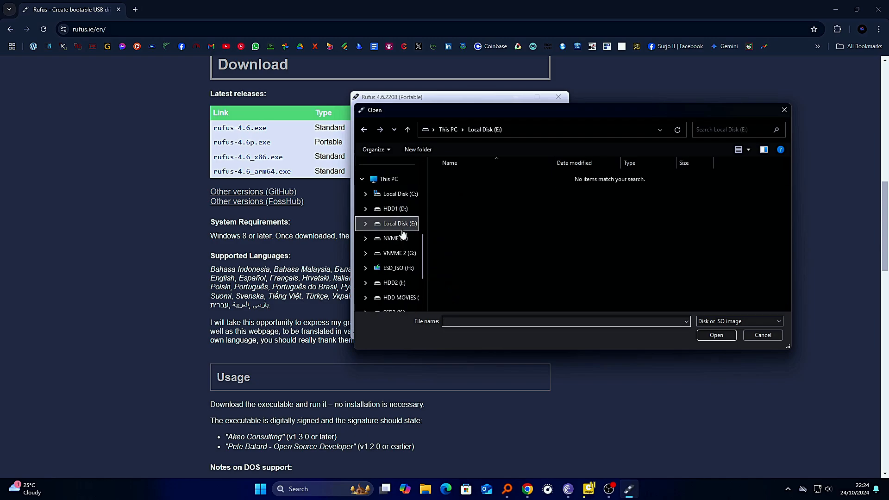
click(400, 209)
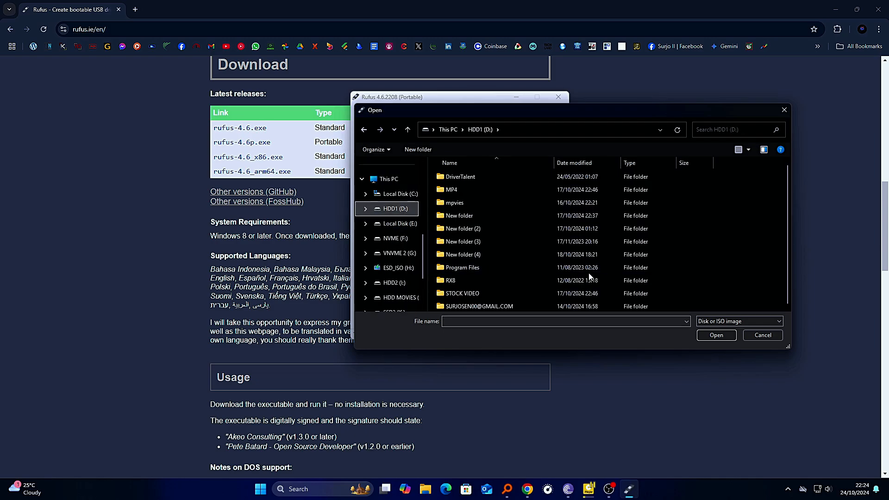
click(372, 238)
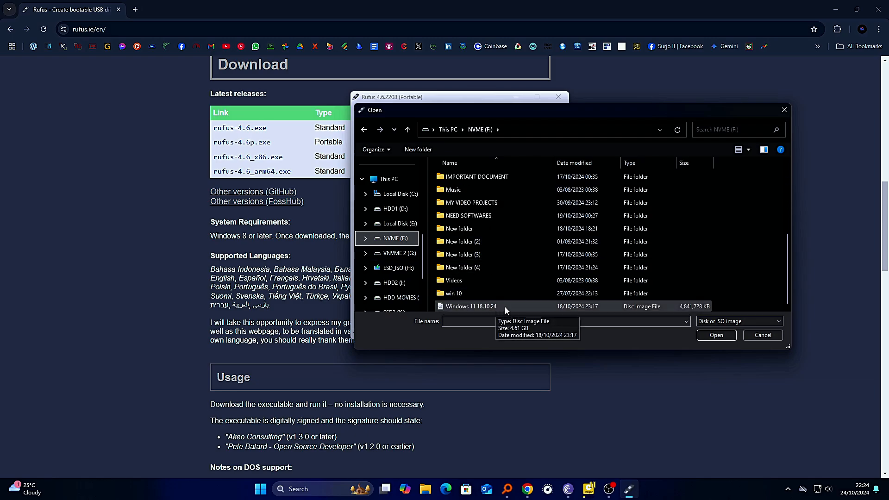
double_click(505, 306)
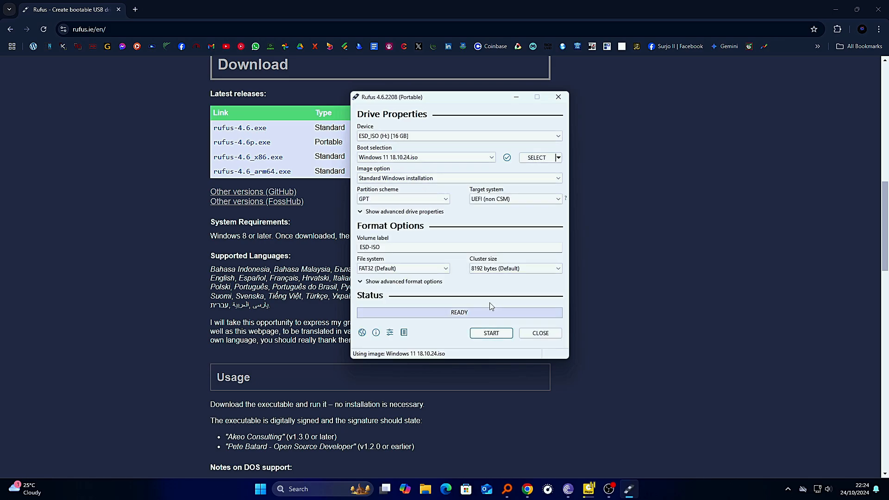
Keep GPT as the partition scheme and UEFI (non CSM) as the target system
click(445, 200)
click(445, 202)
click(506, 201)
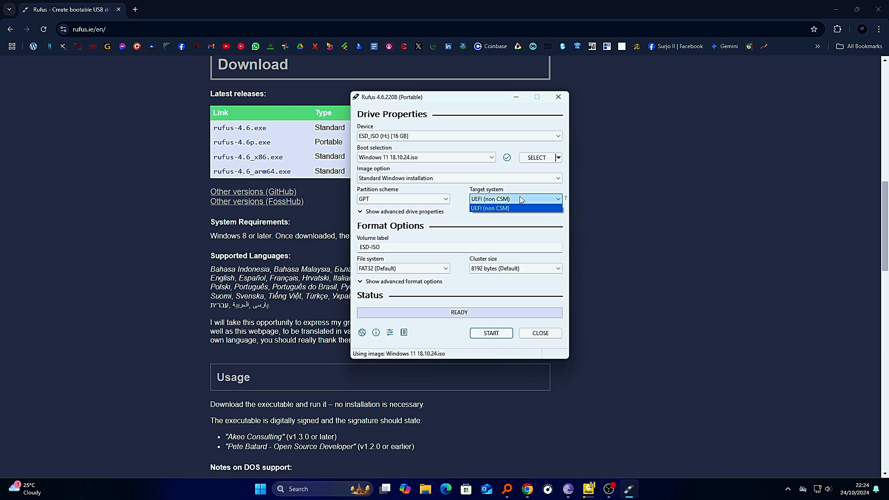
click(520, 196)
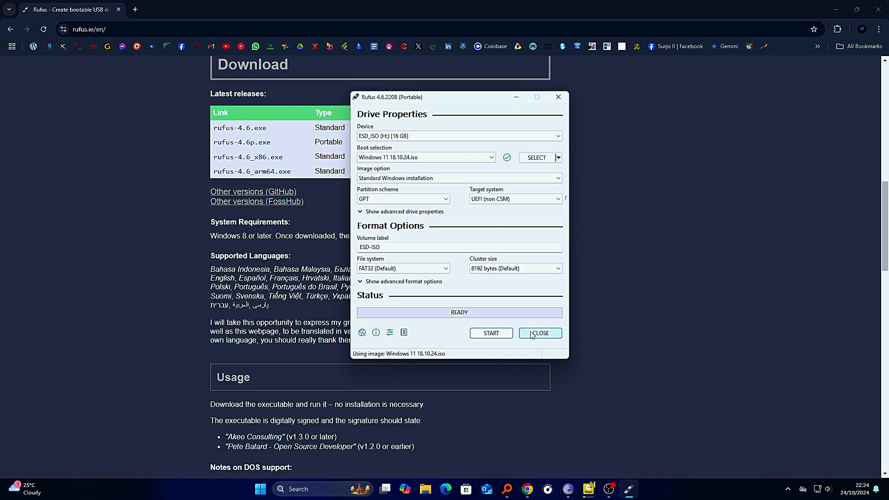
Bring up the Windows installation customization options for the USB write, cancel them and close Rufus
click(494, 335)
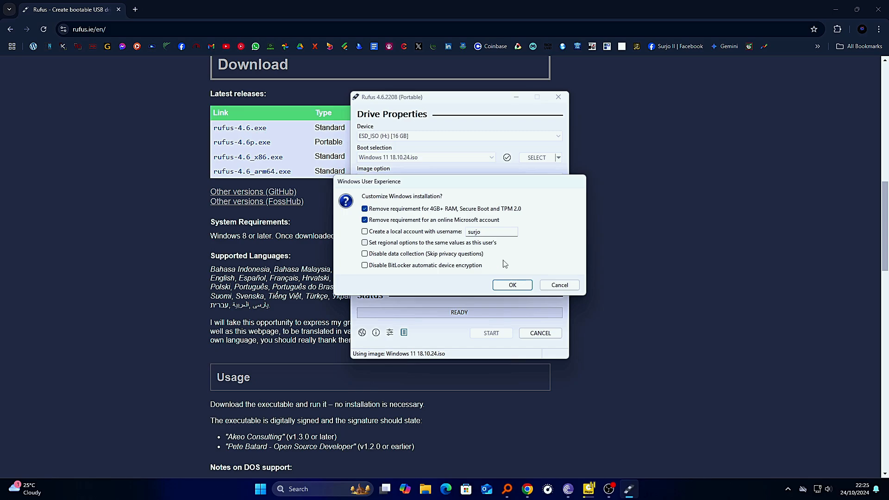
click(560, 287)
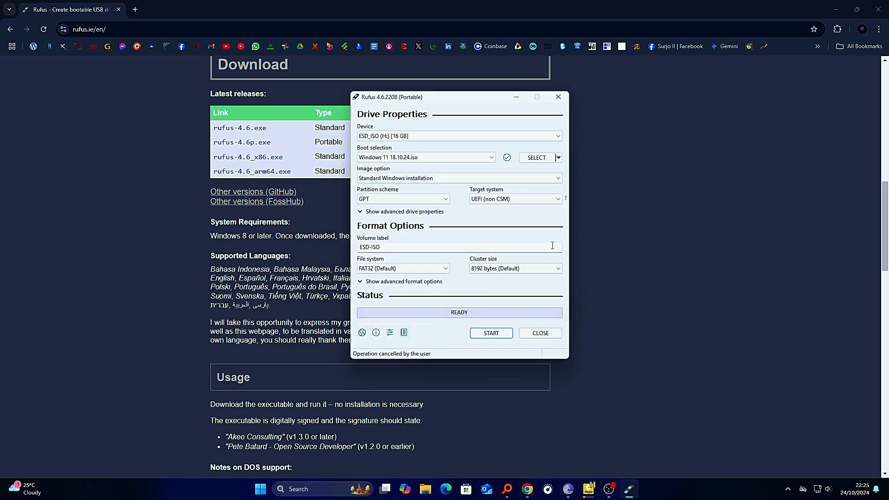
click(559, 98)
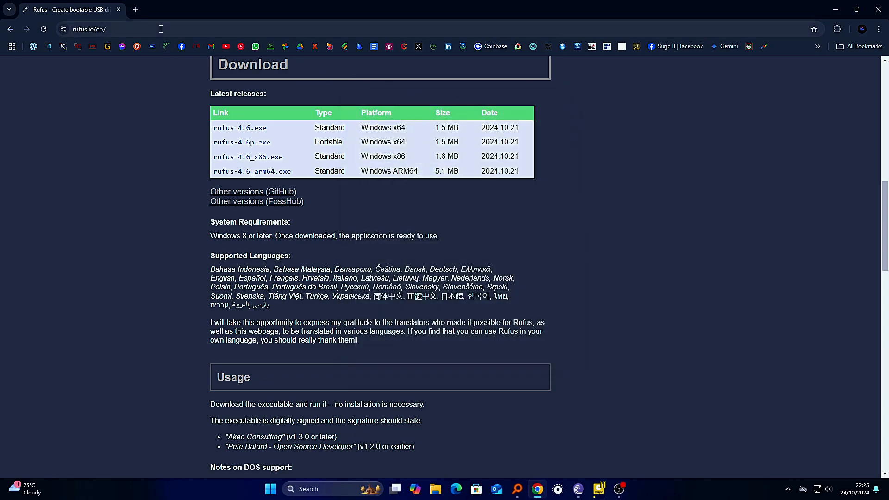
Search the web for "poweriso download"
click(161, 29)
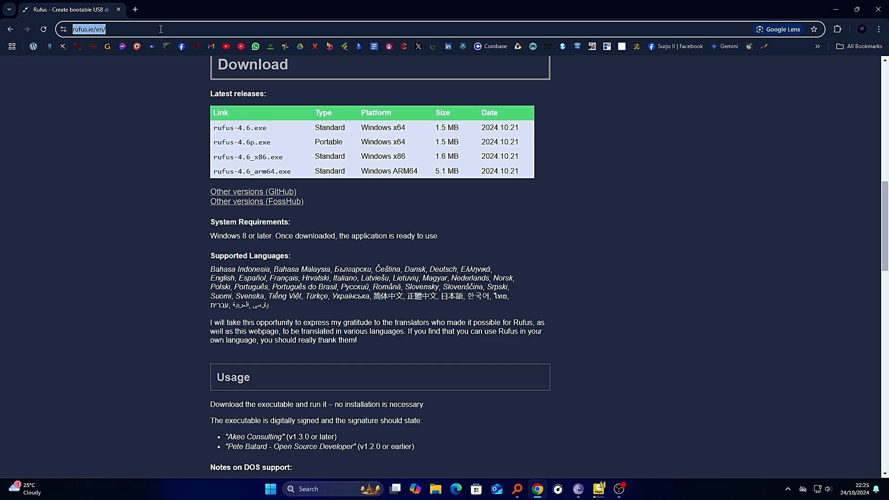
text(po)
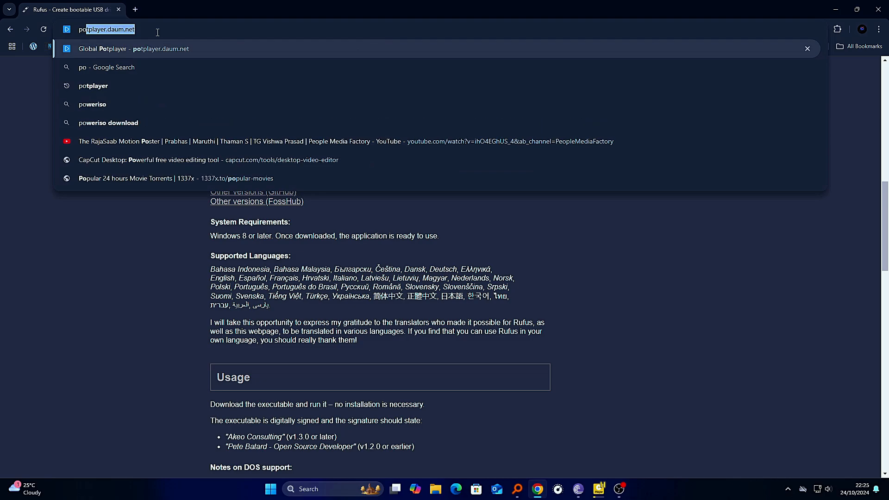
text(weri)
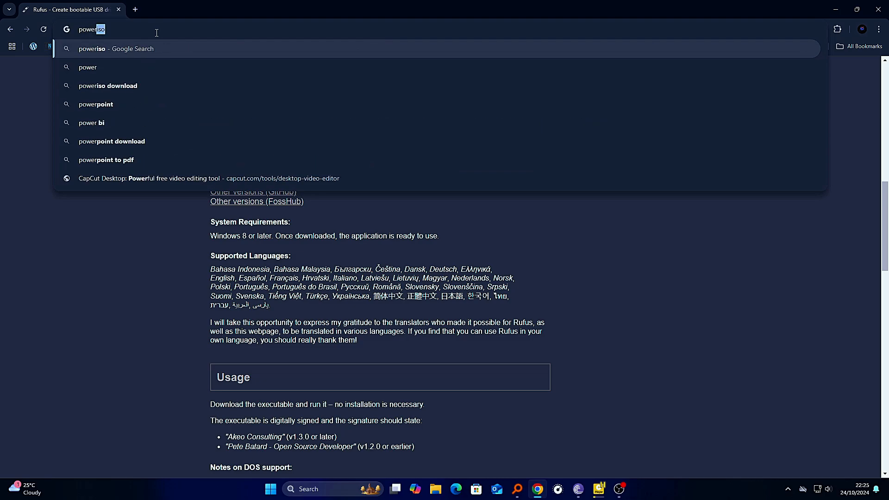
text(s)
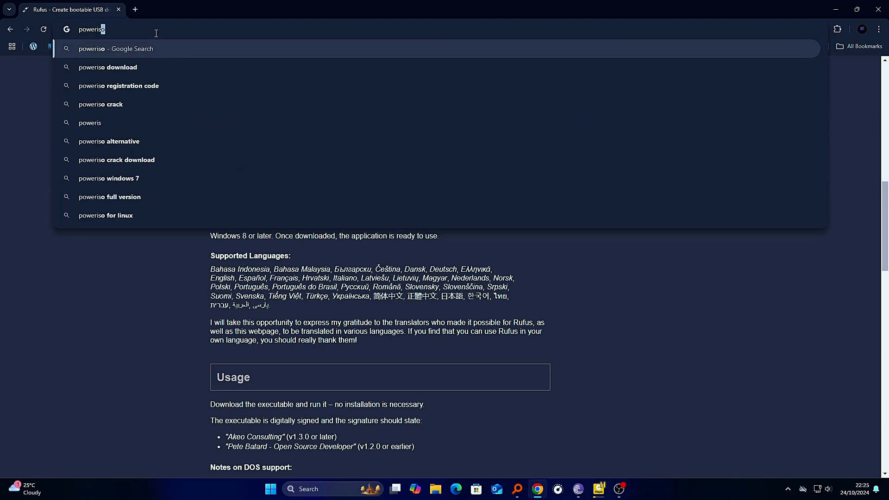
click(141, 66)
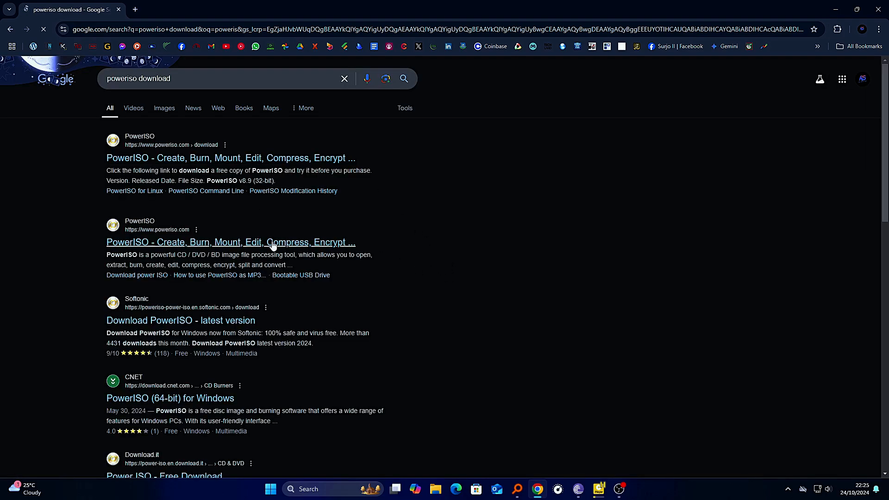
Open the official PowerISO download page and download PowerISO v8.9 (64-bit)
click(237, 159)
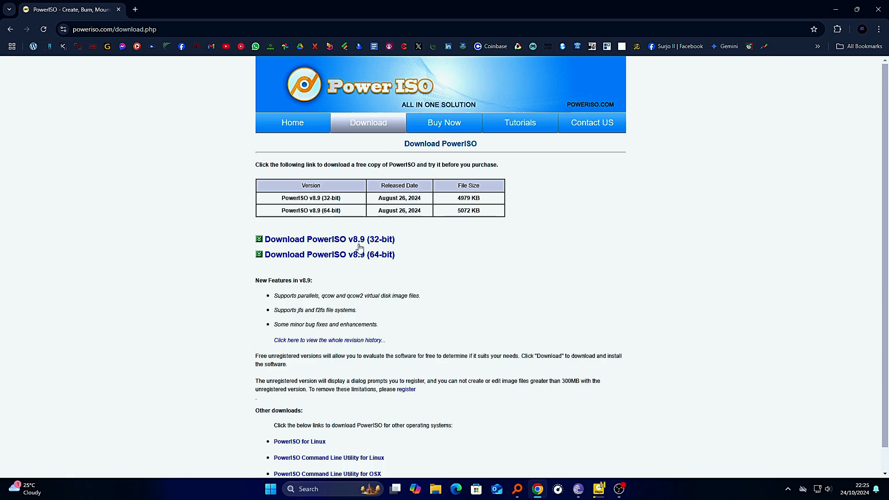
click(368, 258)
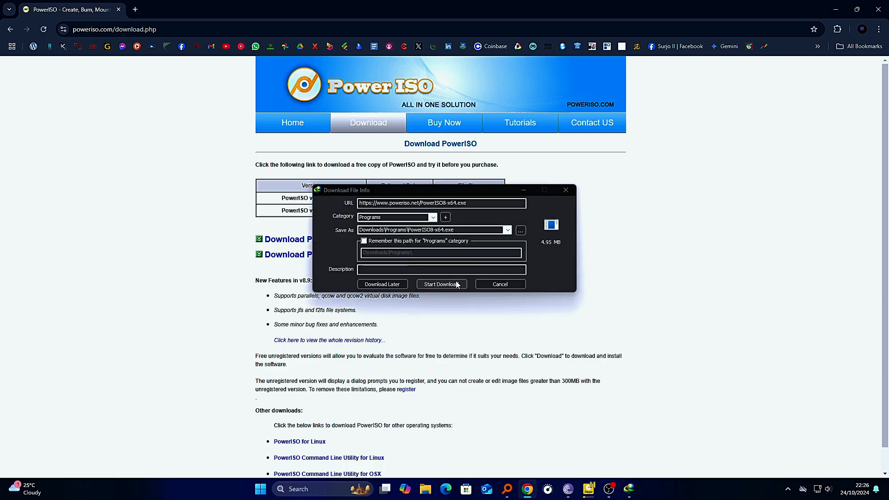
click(455, 283)
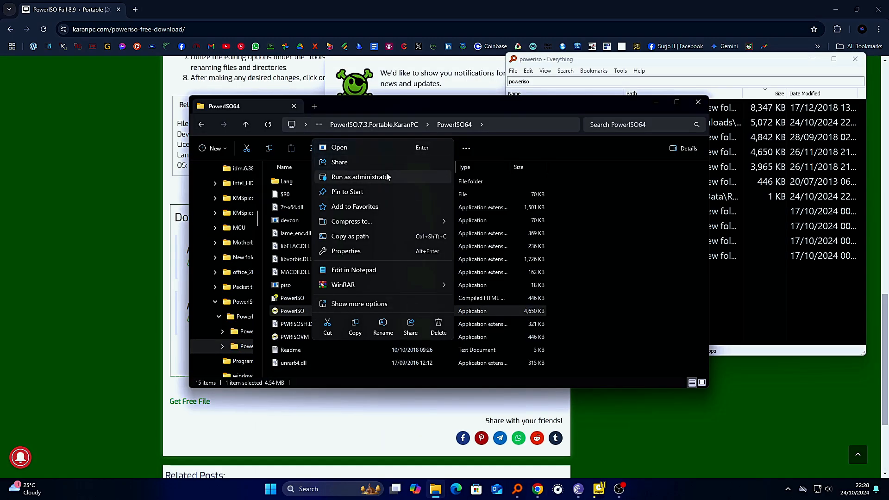
Run the PowerISO application from the PowerISO64 folder as administrator and maximize its window
click(387, 176)
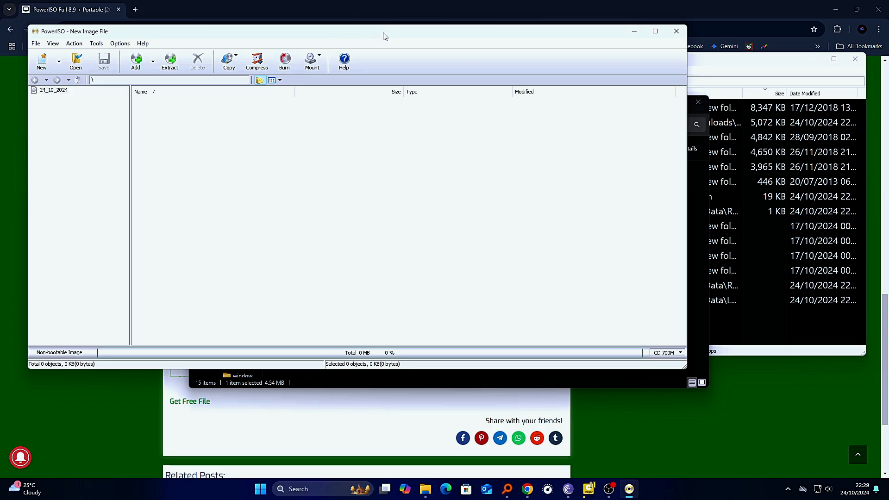
drag(383, 35, 412, 47)
click(684, 42)
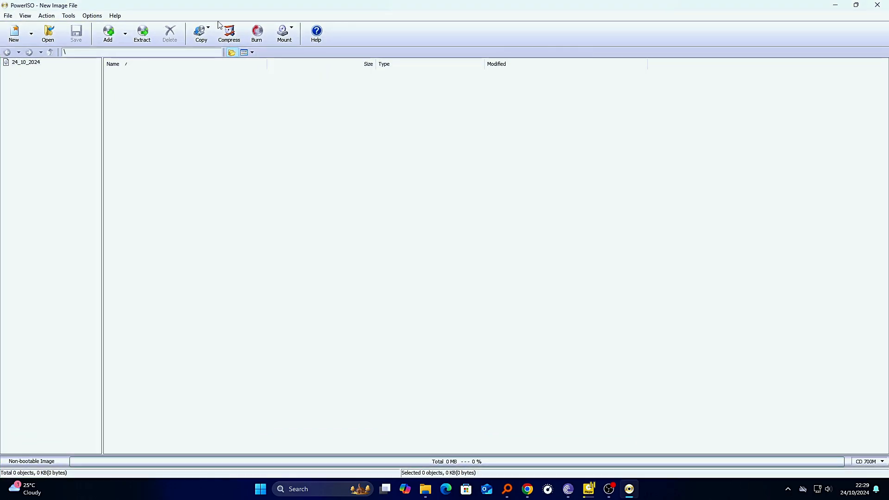
Open the Create bootable USB drive tool and load Windows 11 18.10.24.iso from NVME (F:) as the image file
click(67, 17)
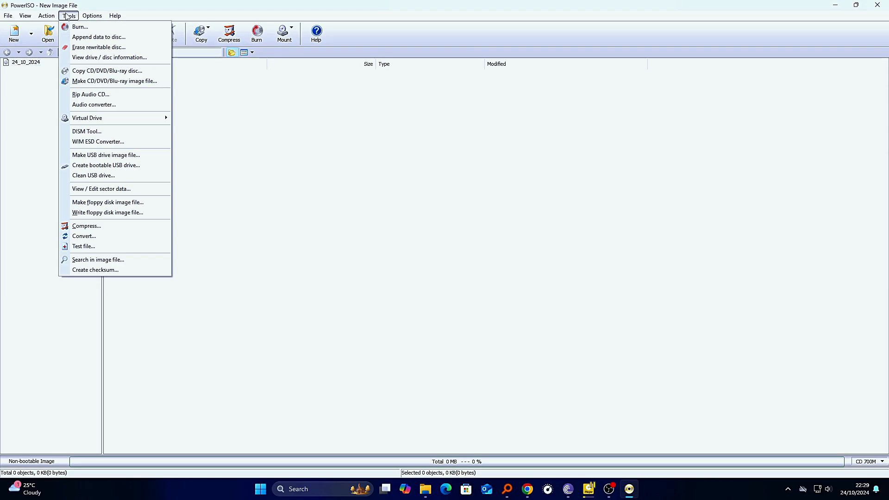
click(94, 169)
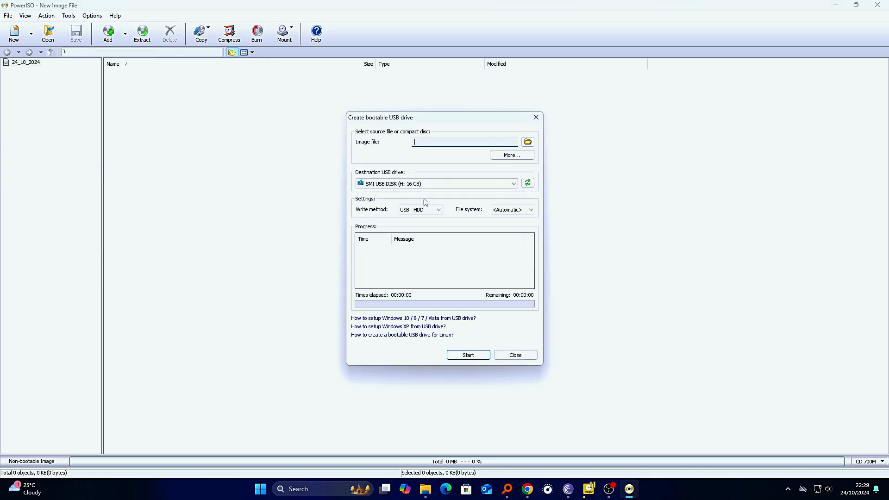
click(527, 142)
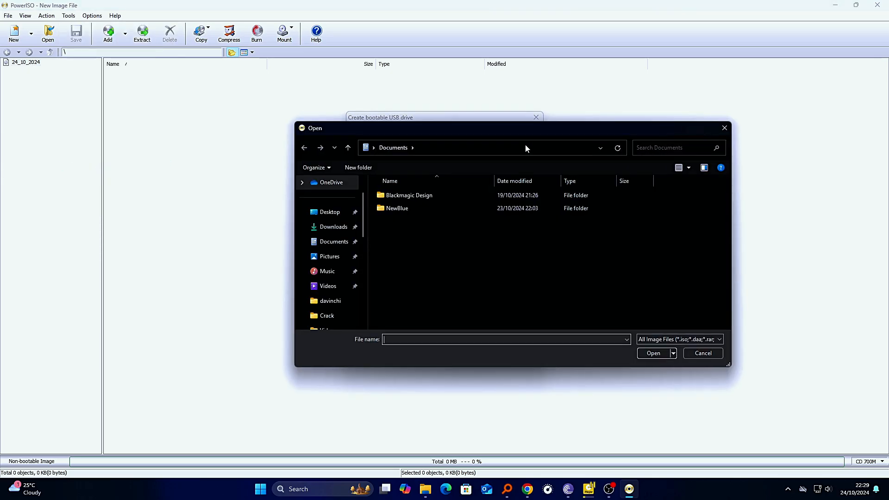
scroll(338, 285, down, 10)
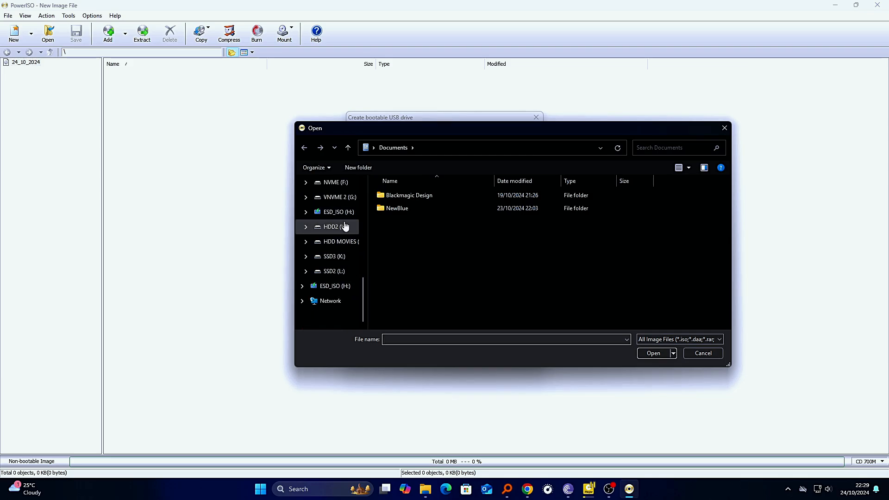
click(340, 197)
click(336, 182)
scroll(463, 301, down, 6)
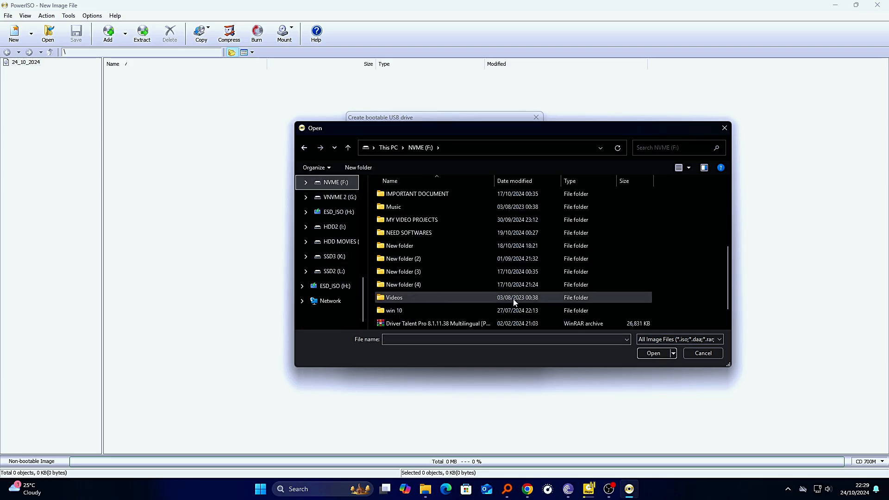
double_click(473, 324)
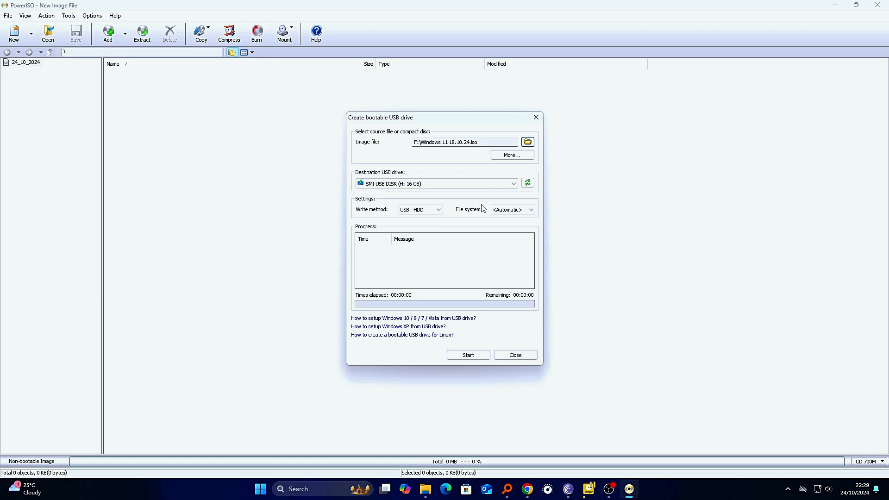
Start writing the image to the 16 GB USB drive, cancel at the overwrite confirmation, and close the remaining dialogs
click(453, 357)
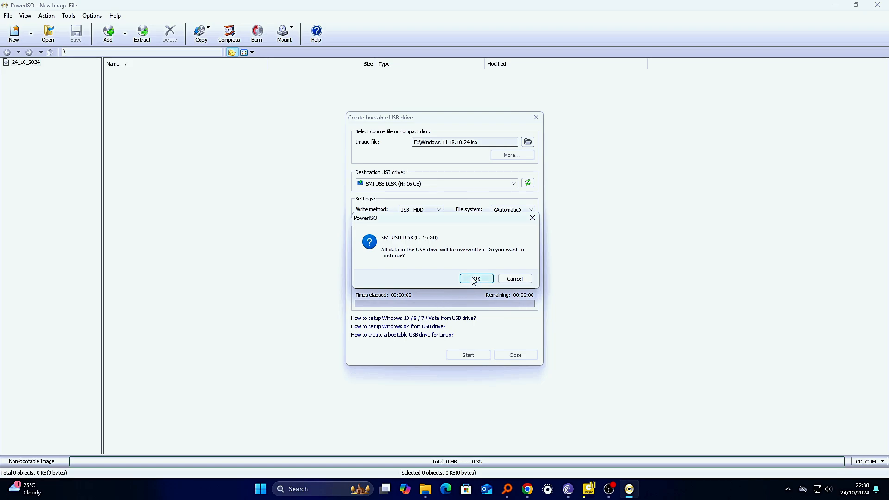
click(502, 279)
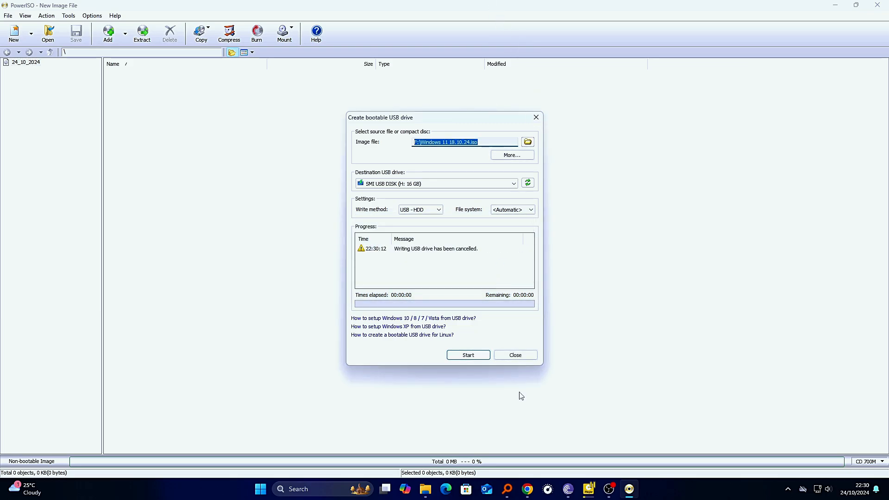
click(521, 358)
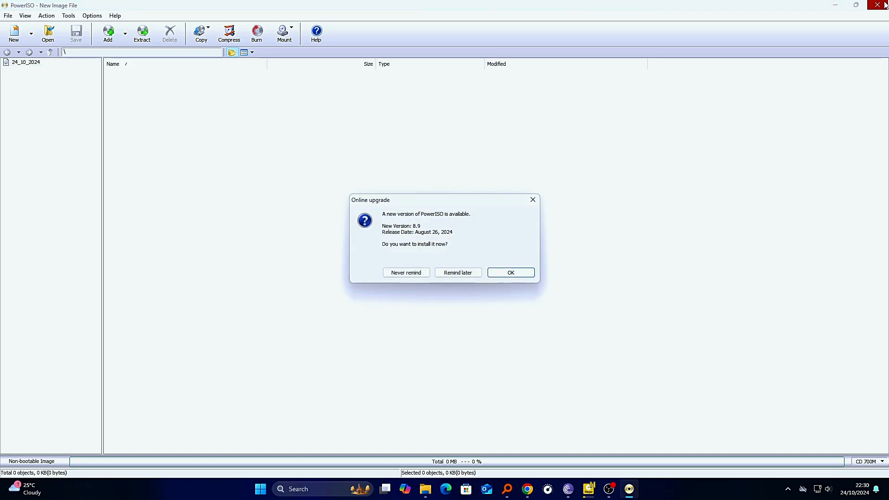
click(533, 200)
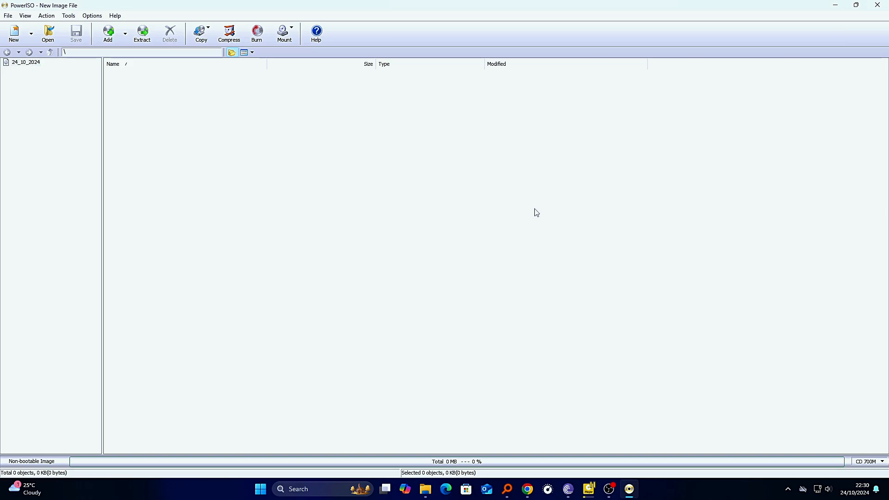